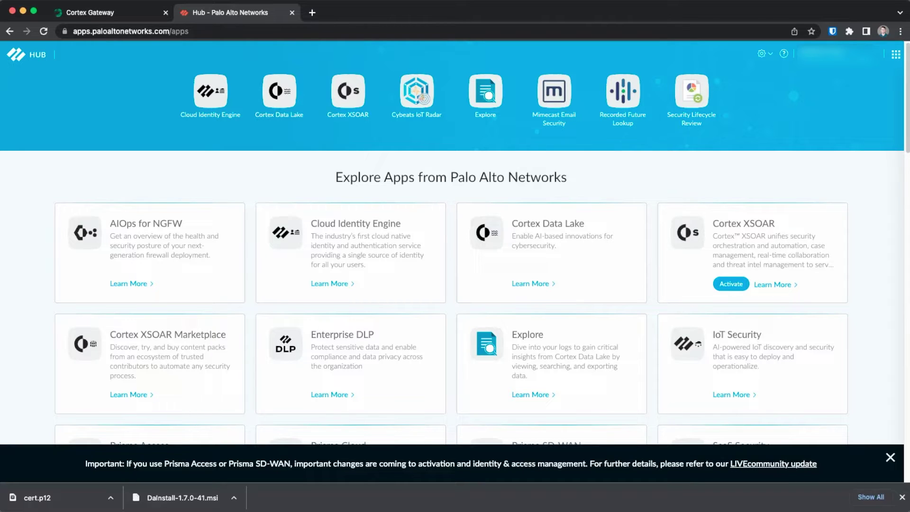
In Cloud Identity Engine, add a new directory using the On-Premises Active Directory setup
left_click(202, 86)
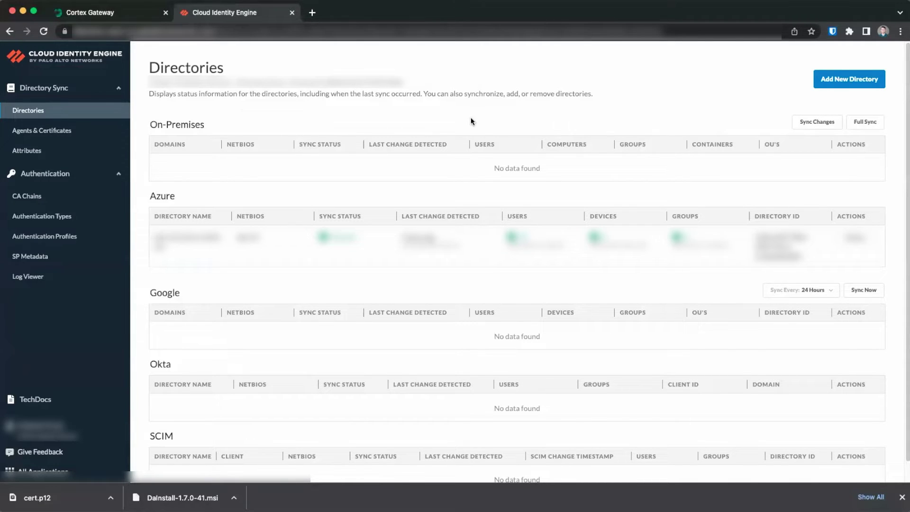
left_click(825, 81)
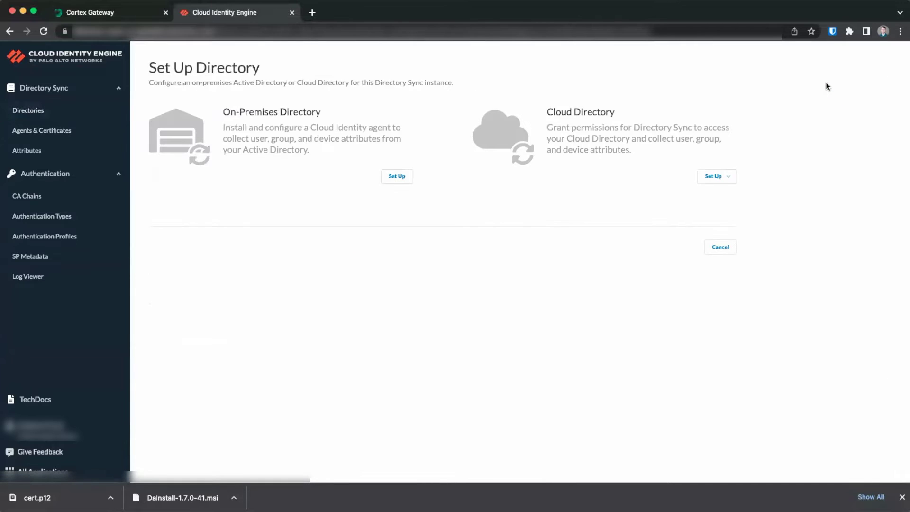
left_click(391, 176)
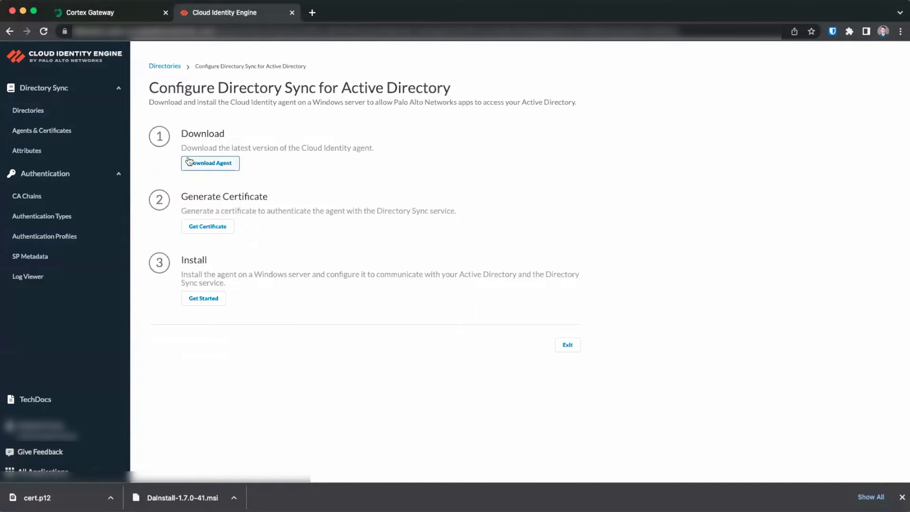
Generate and download the agent certificate CIECert with a password, then exit setup
left_click(211, 228)
type("CIECert")
key("Tab")
type("•••••••••••••")
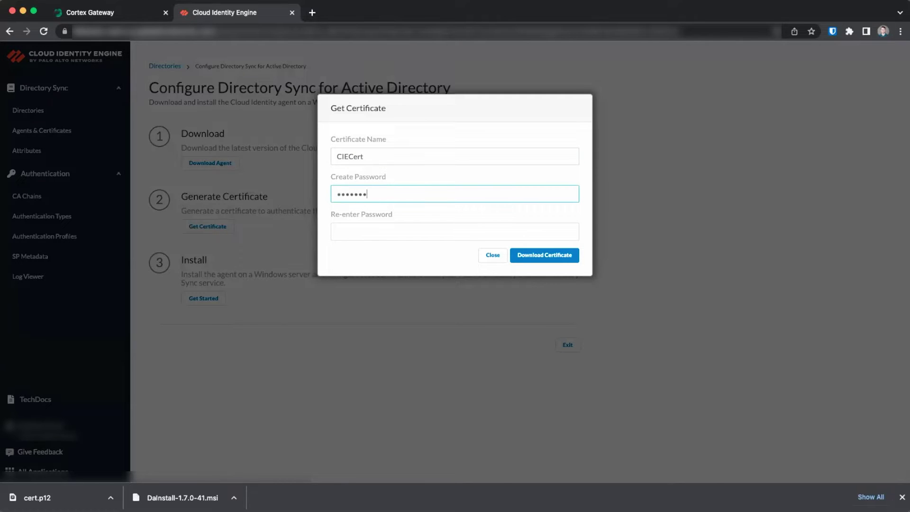
type("••••••••••••••")
left_click(531, 258)
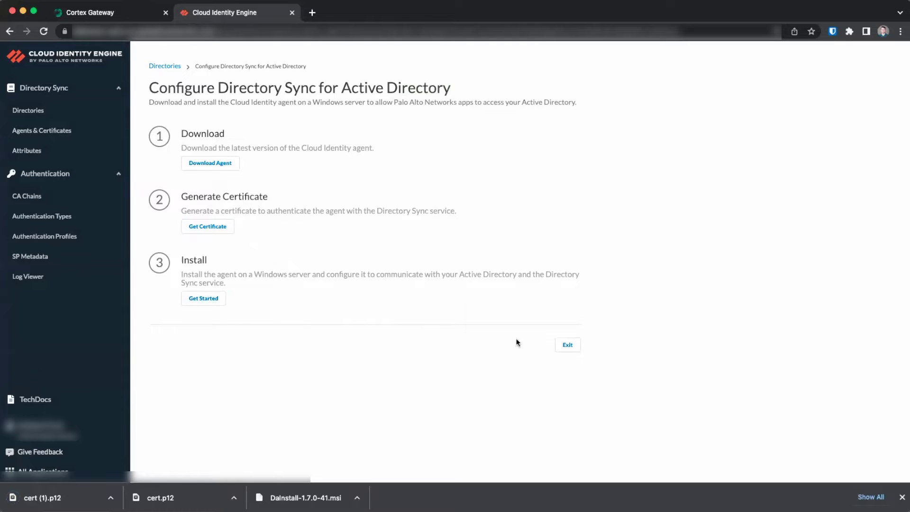
left_click(568, 344)
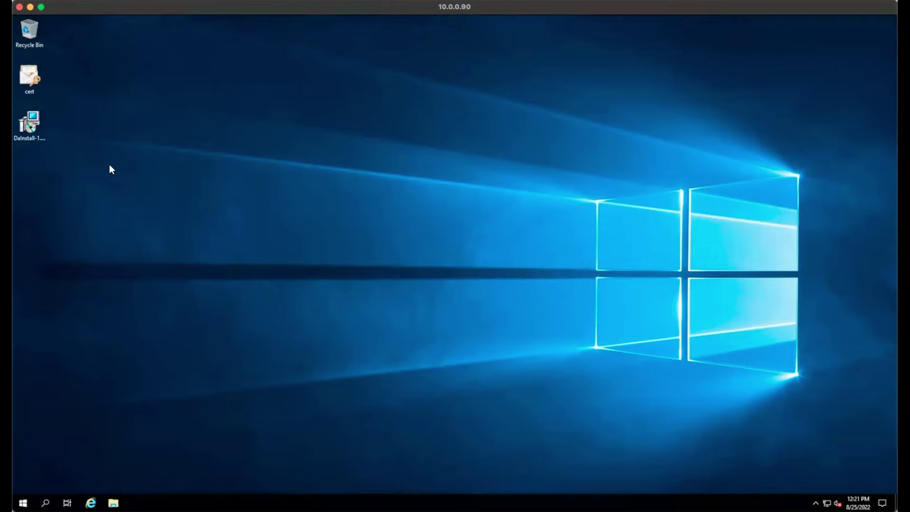
Import the cert file for the Local Machine, entering its private key password
double_click(29, 86)
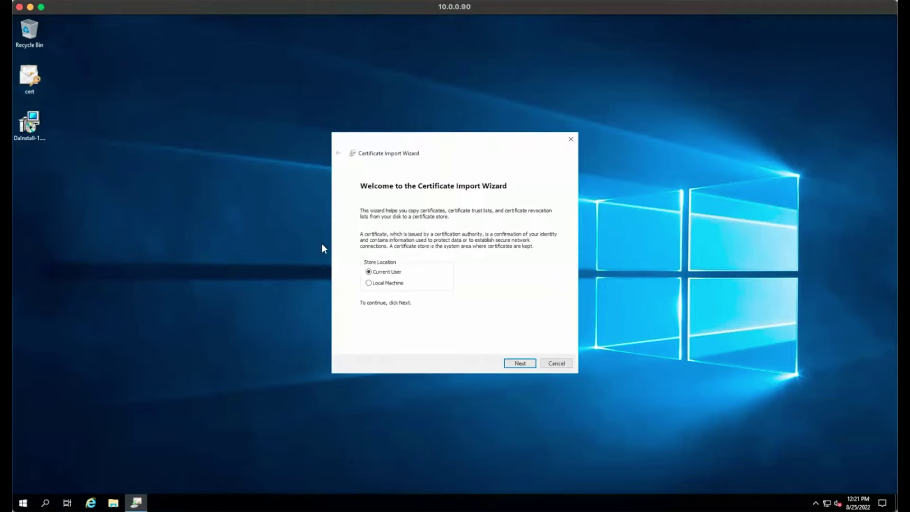
left_click(379, 283)
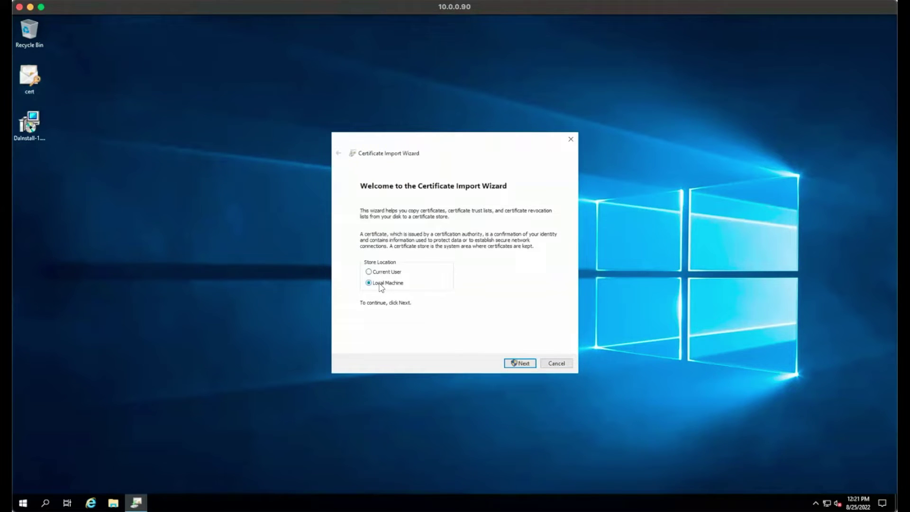
left_click(520, 363)
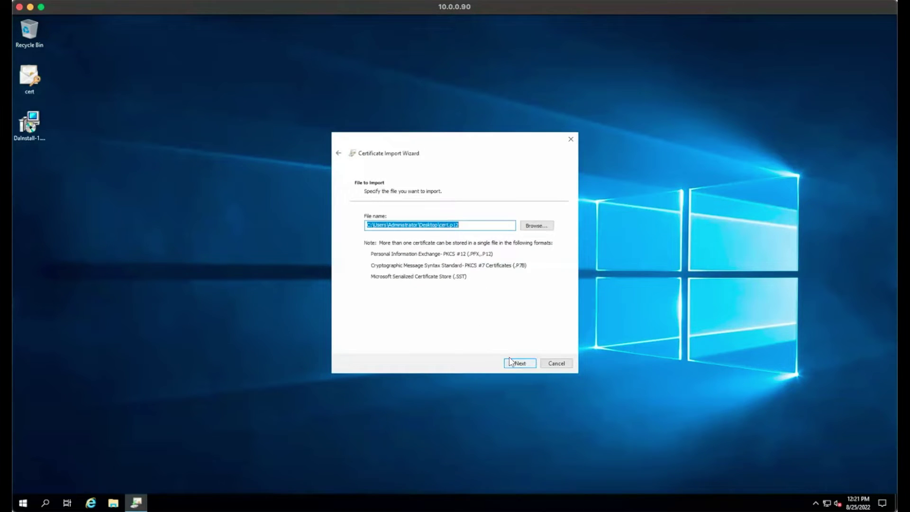
left_click(510, 362)
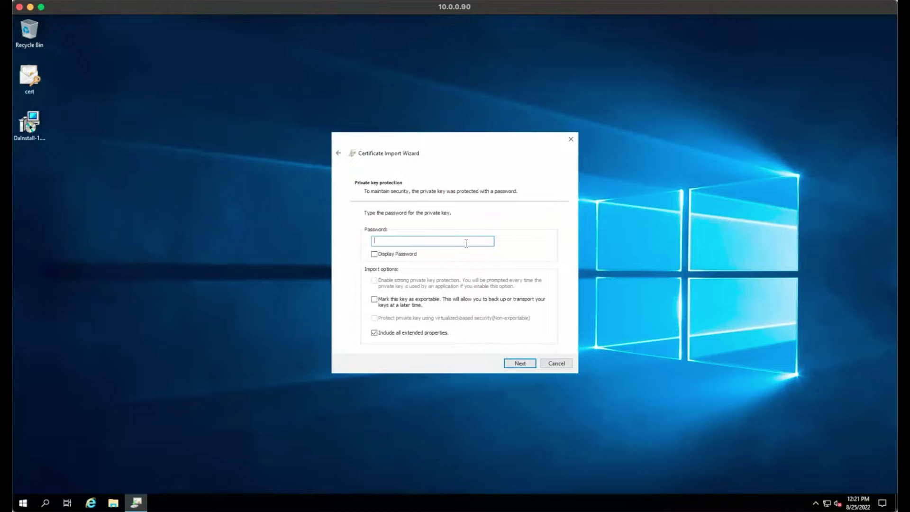
type("**************")
left_click(508, 362)
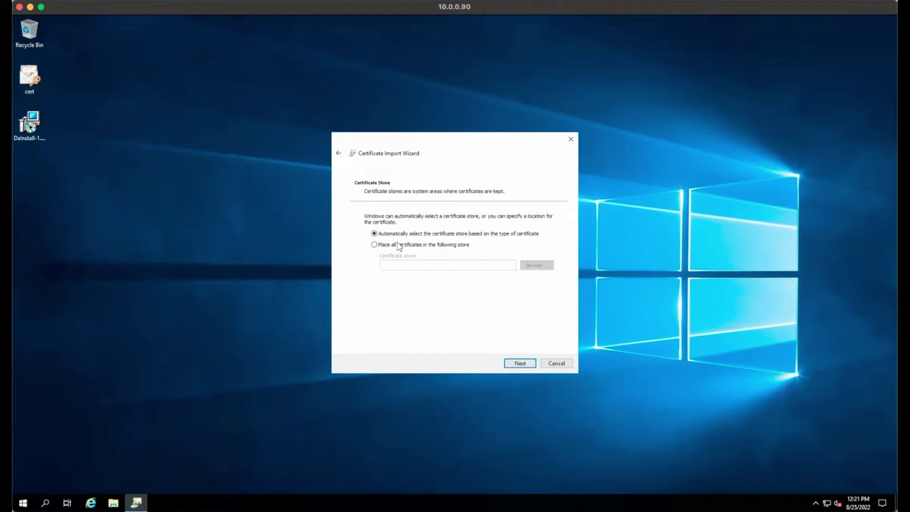
Place the certificate in the Personal store and finish the import
left_click(398, 245)
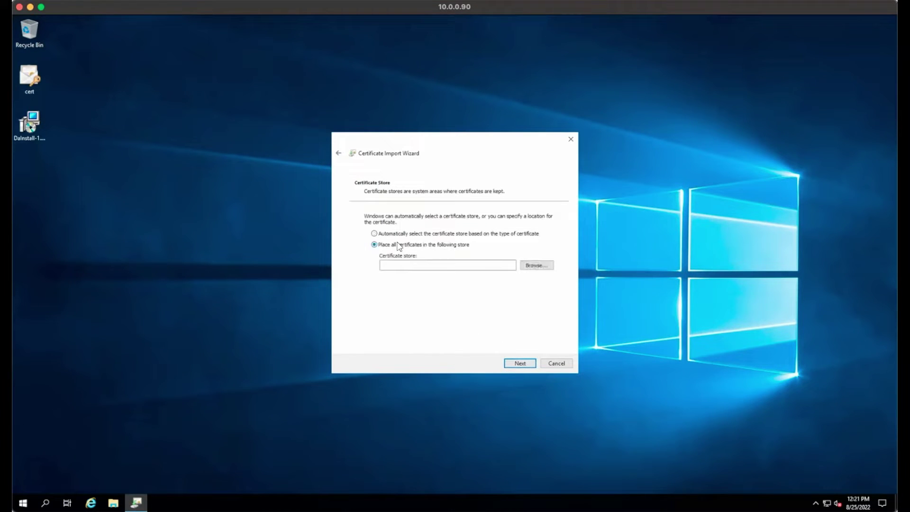
left_click(545, 265)
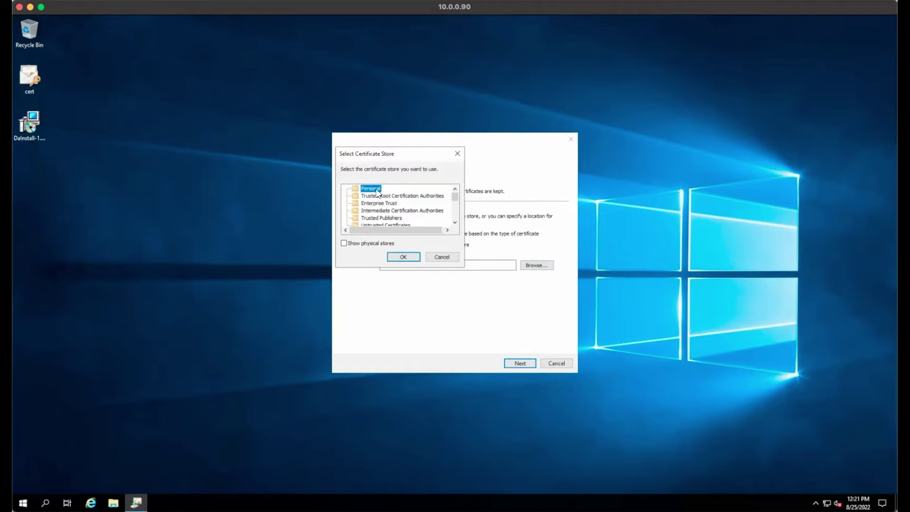
left_click(398, 258)
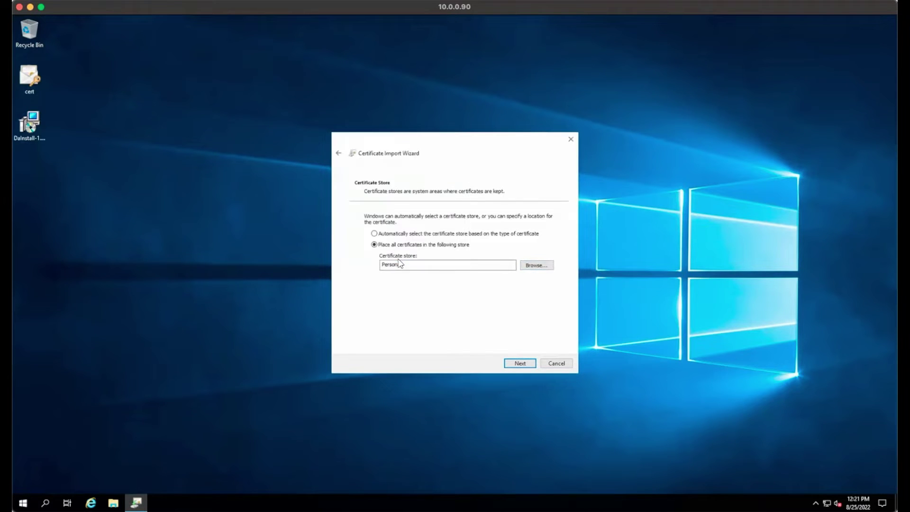
left_click(534, 364)
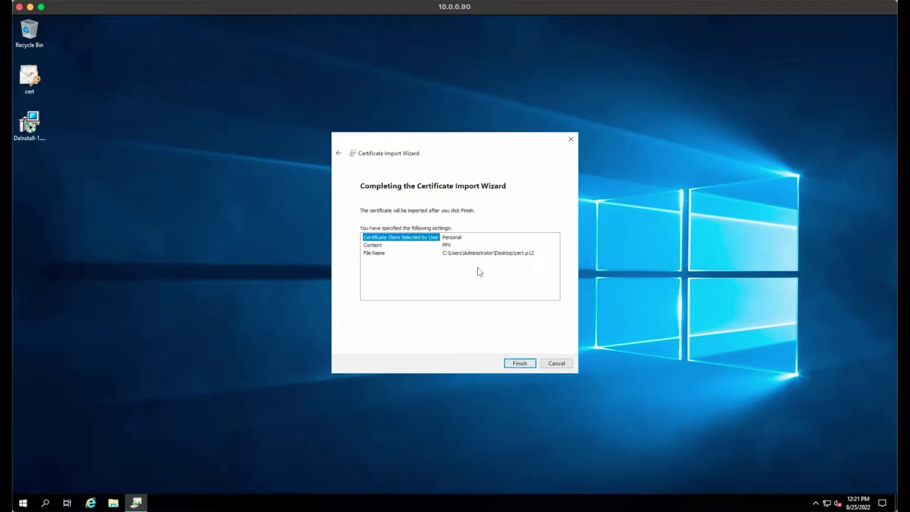
left_click(506, 365)
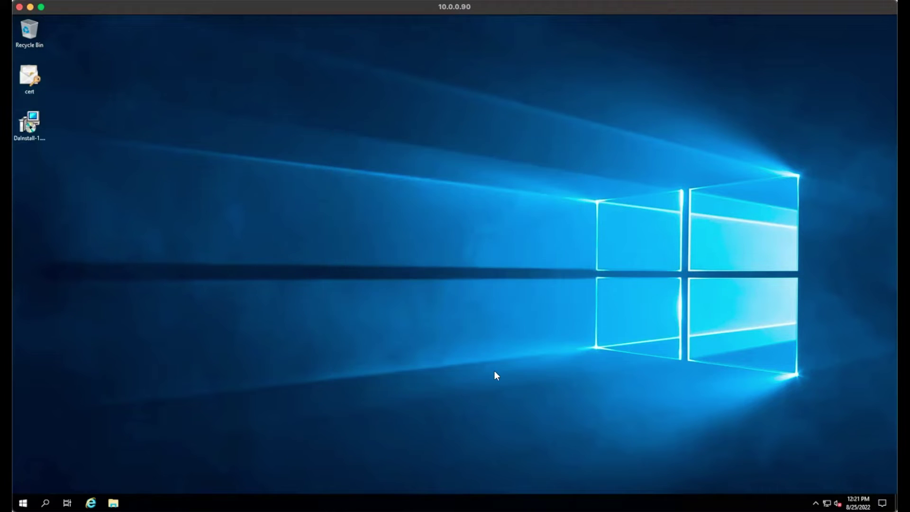
left_click(486, 291)
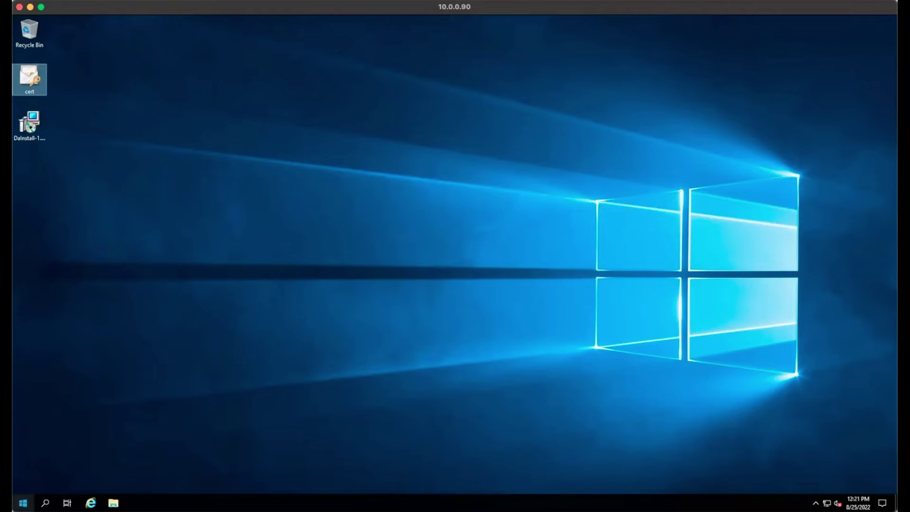
Launch Cloud Identity Agent from the Start menu's Recently added list
left_click(22, 503)
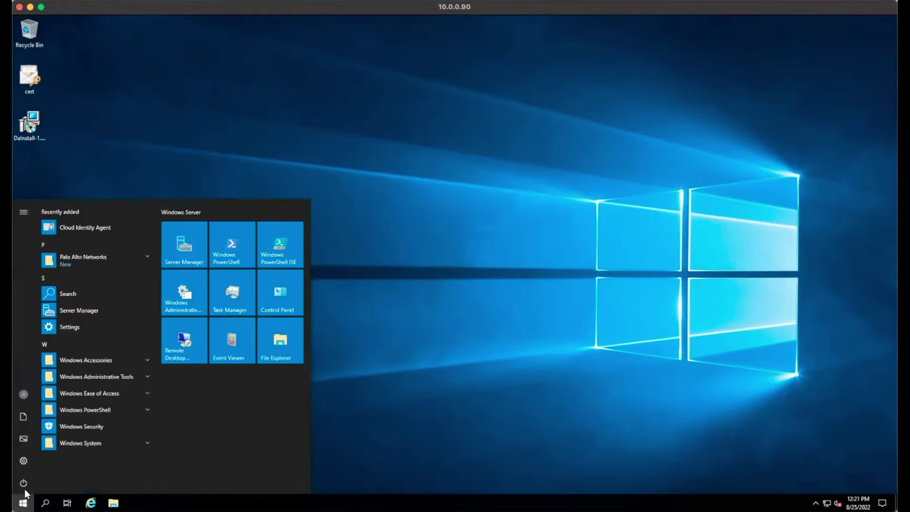
left_click(96, 227)
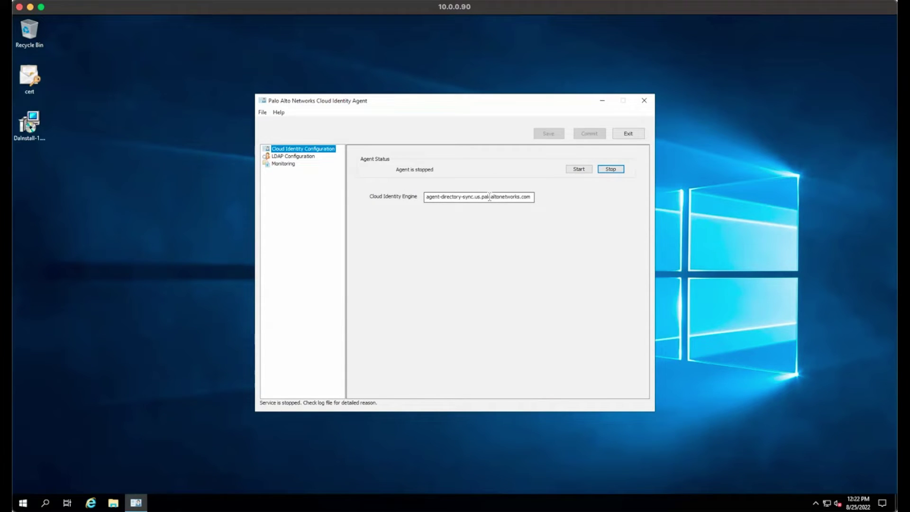
In LDAP Configuration, keep the protocol set to LDAP
left_click(299, 156)
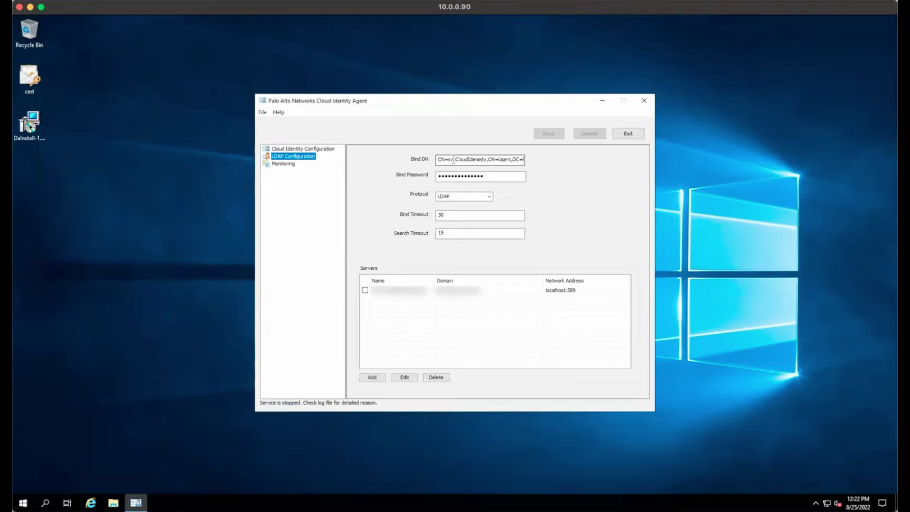
left_click(490, 174)
left_click(450, 196)
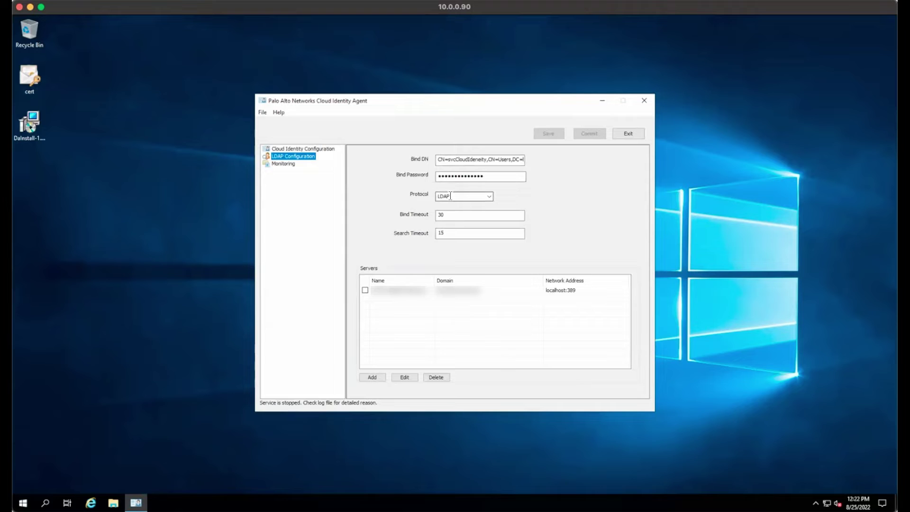
left_click(488, 196)
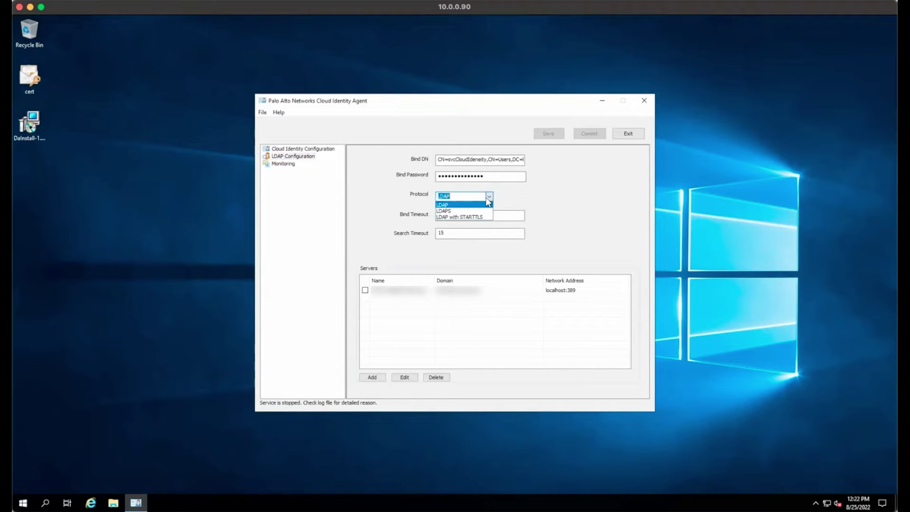
left_click(514, 197)
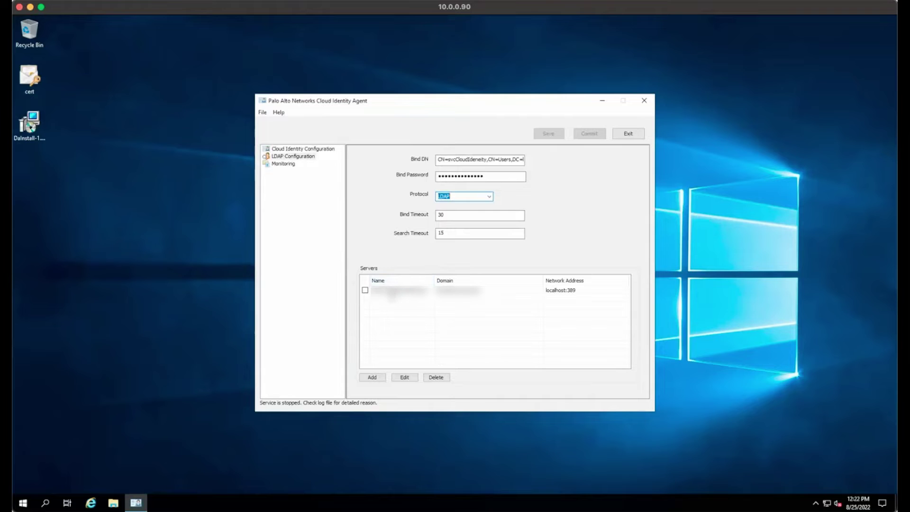
Enable the localhost:389 server and confirm it passes the AD connectivity test
left_click(398, 290)
left_click(404, 376)
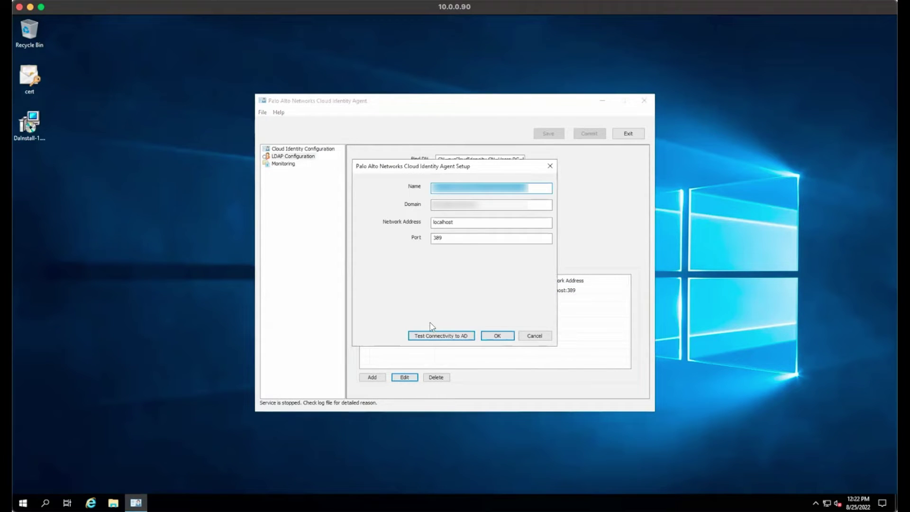
left_click(436, 335)
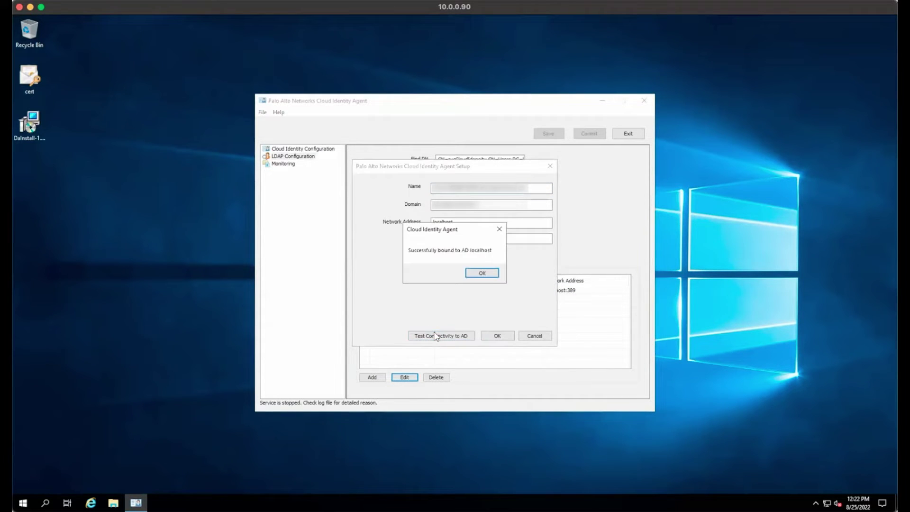
left_click(482, 273)
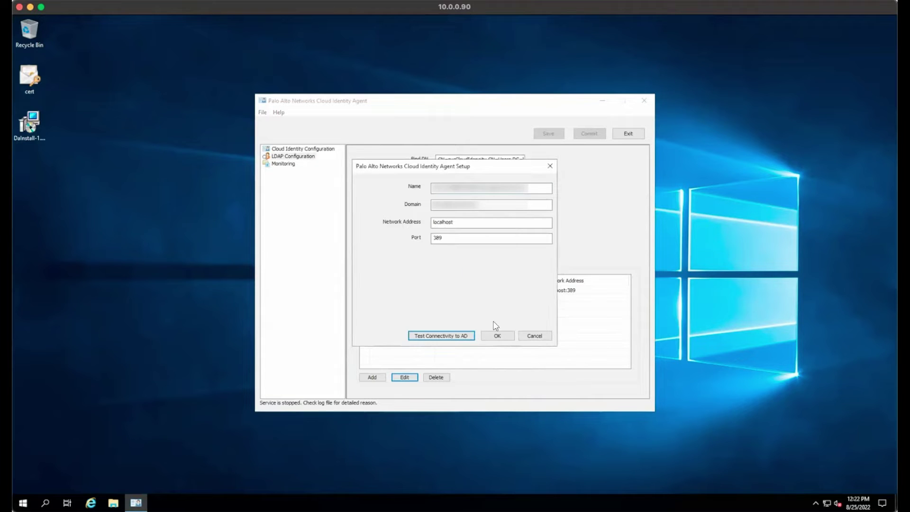
left_click(496, 336)
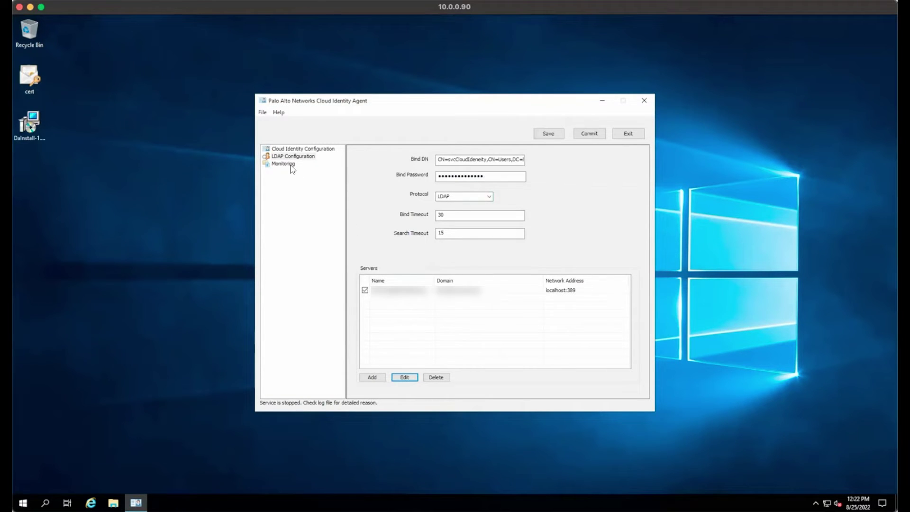
Save and commit the Cloud Identity Configuration
left_click(293, 149)
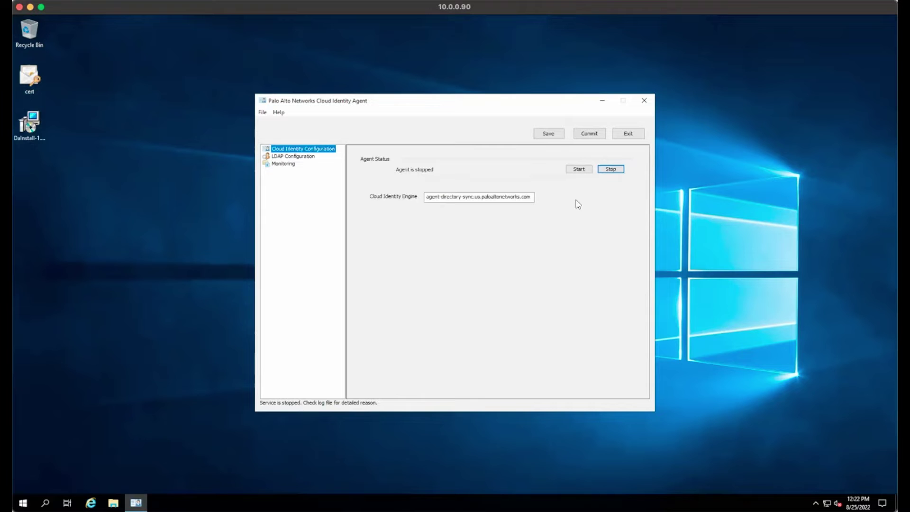
left_click(559, 137)
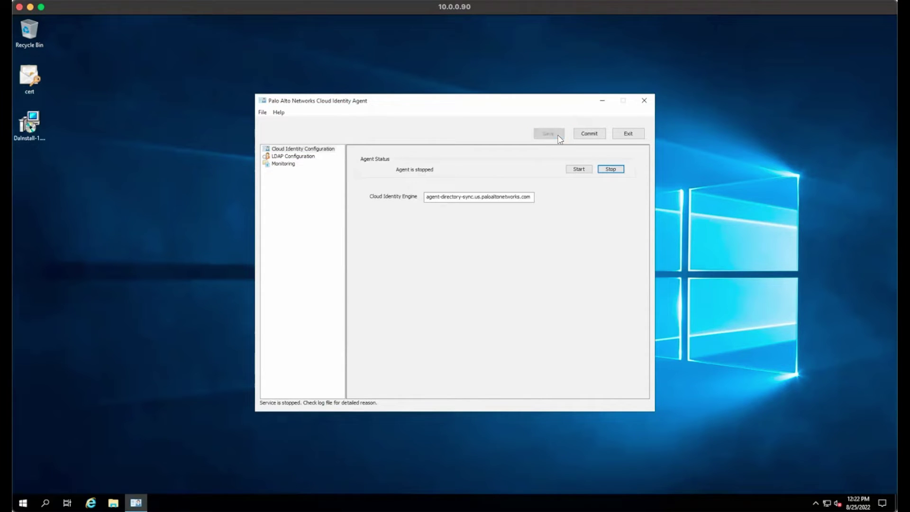
left_click(587, 135)
Restart the agent service and check its connection status in Monitoring
left_click(608, 170)
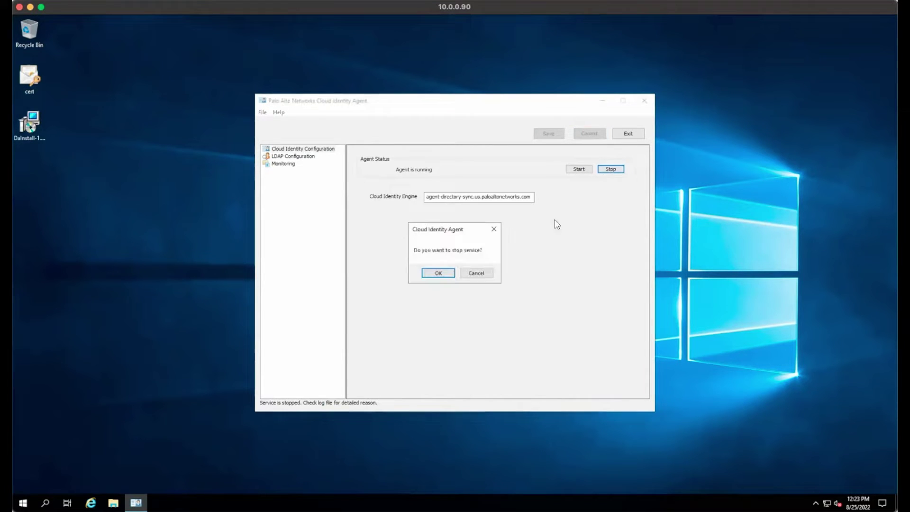
left_click(436, 273)
left_click(575, 170)
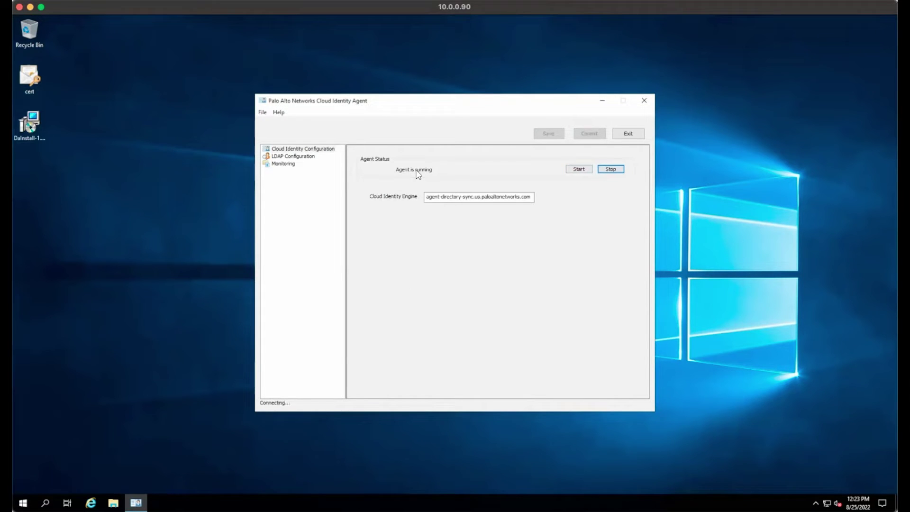
left_click(573, 172)
left_click(290, 164)
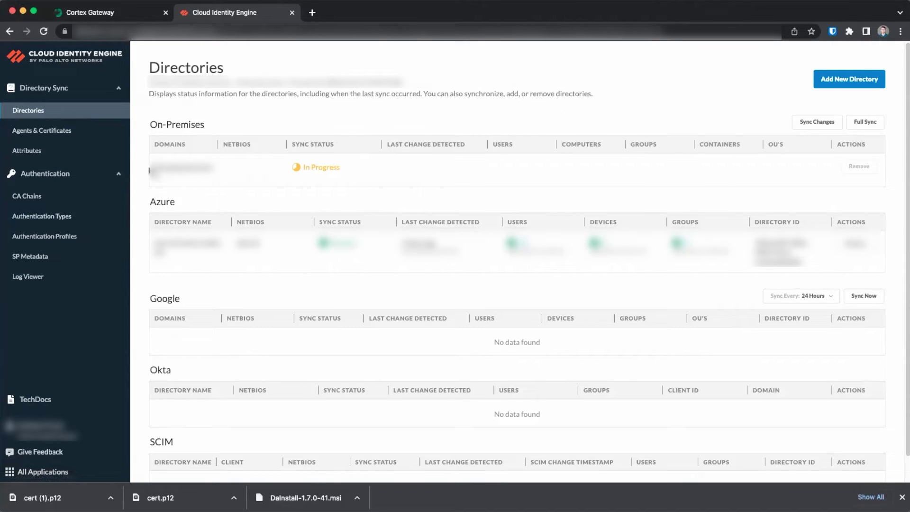
Sync the on-premises directory and refresh until it shows Success with 4 users, 1 computer, 46 groups
left_click_drag(143, 130, 230, 134)
left_click(214, 173)
left_click(43, 32)
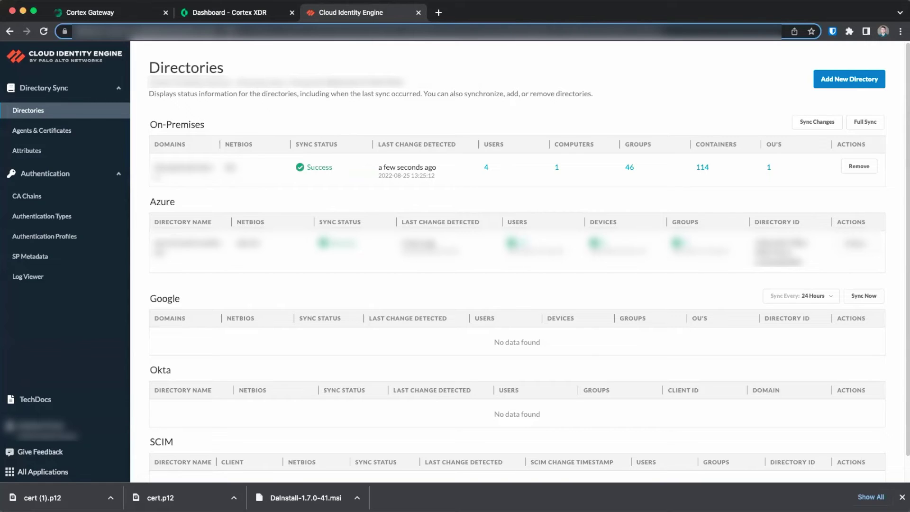
In Cortex XDR, go to Settings > Configurations > Cloud Identity Engine
left_click(231, 15)
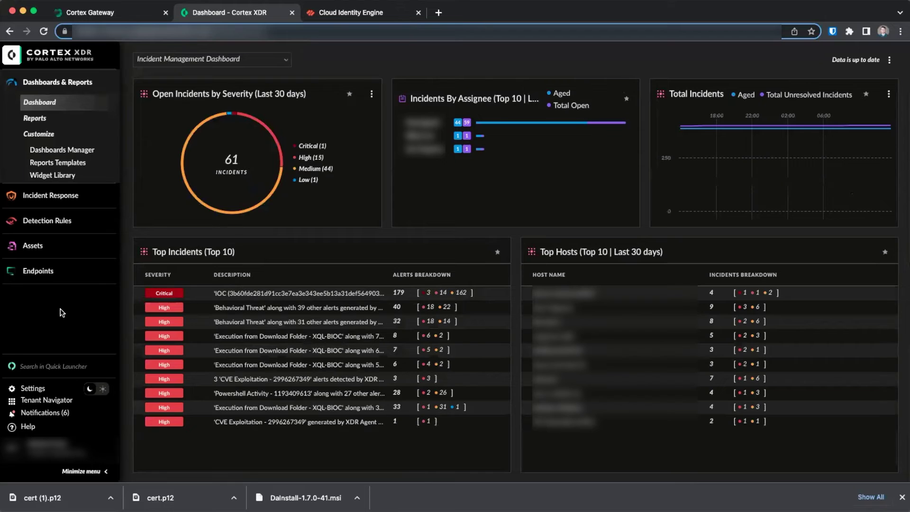
left_click(38, 389)
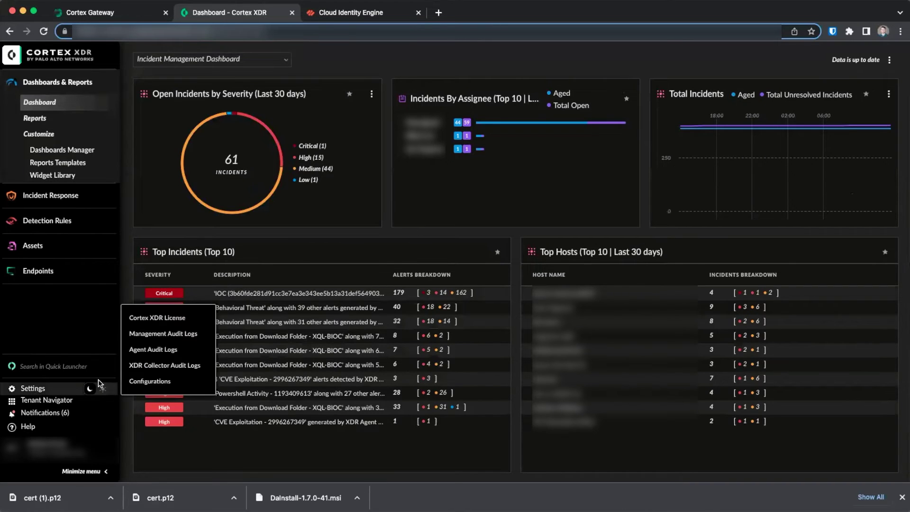
left_click(137, 380)
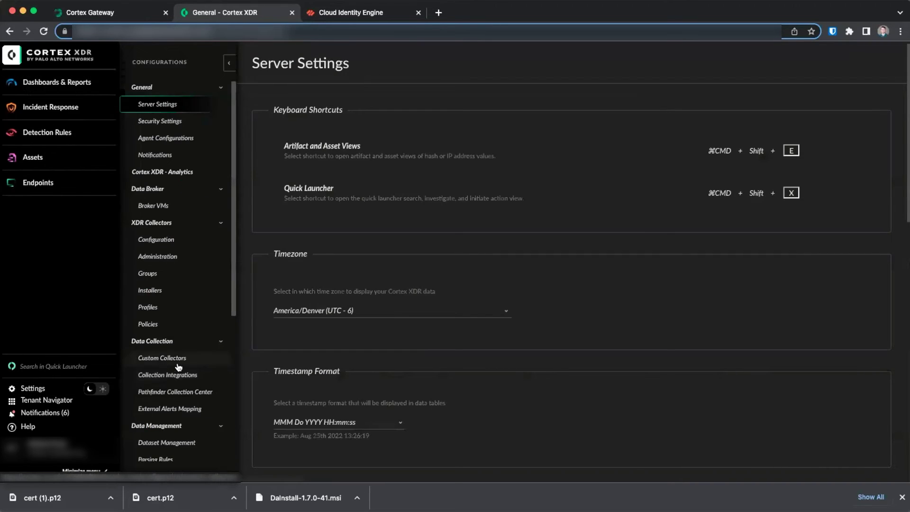
scroll(178, 367, "down", 5)
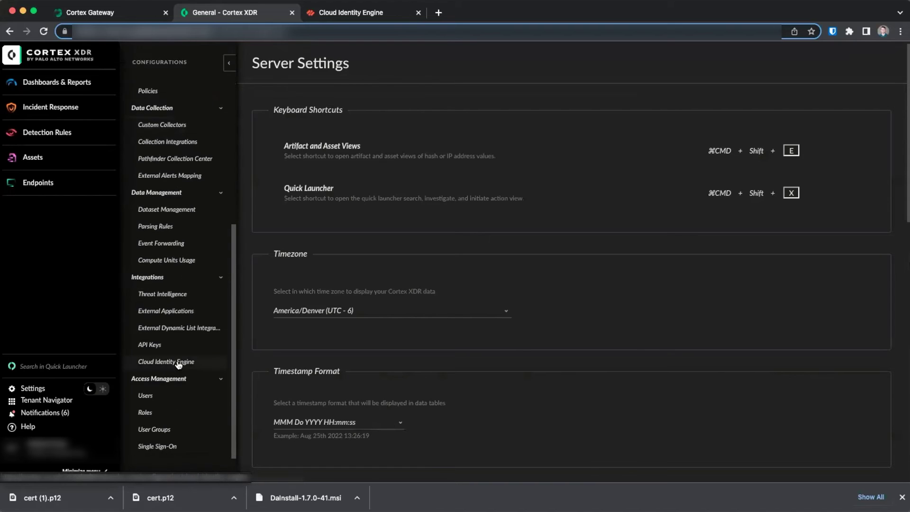
left_click(178, 364)
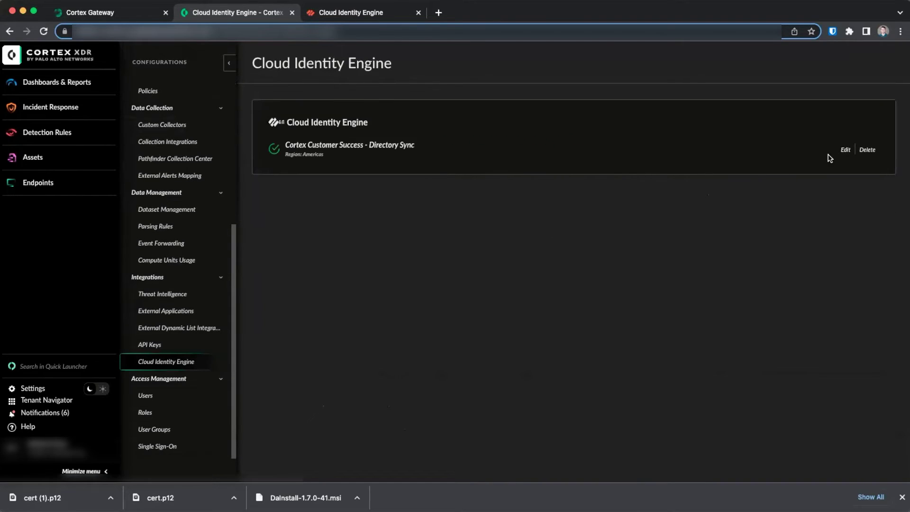
Review the directory sync instance in the edit dialog and close it unchanged
left_click(845, 150)
left_click(503, 207)
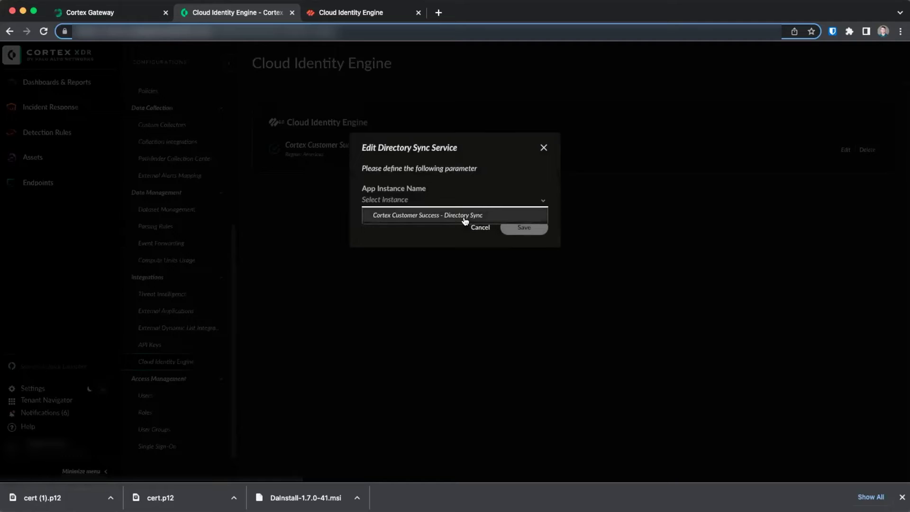
left_click(543, 148)
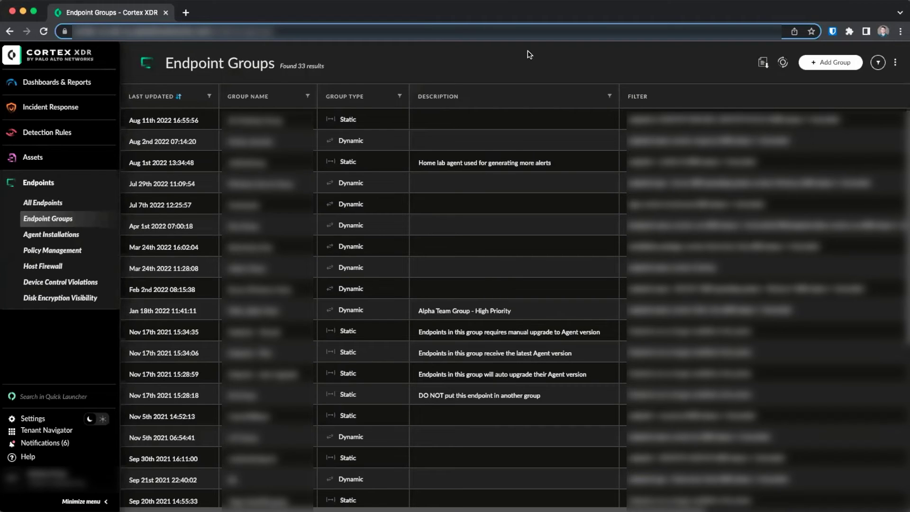
Start a new endpoint group named Domain Controllers
left_click(819, 66)
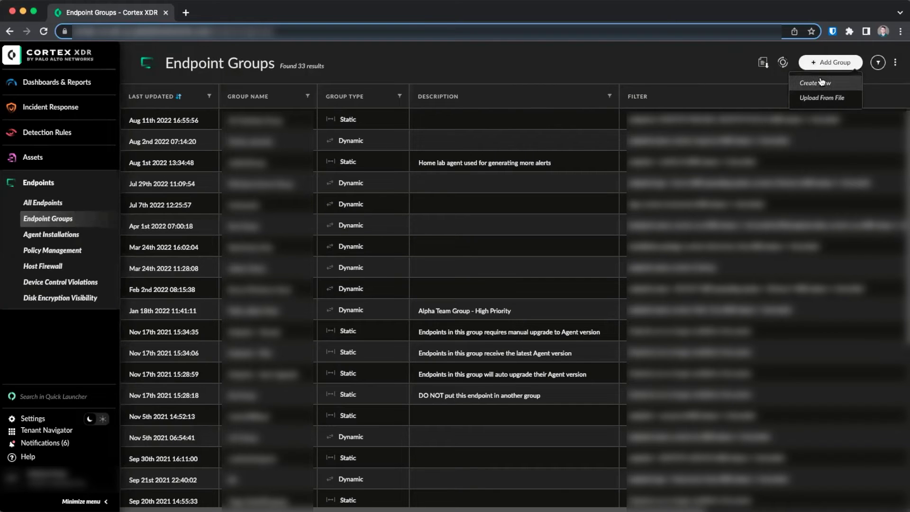
left_click(821, 83)
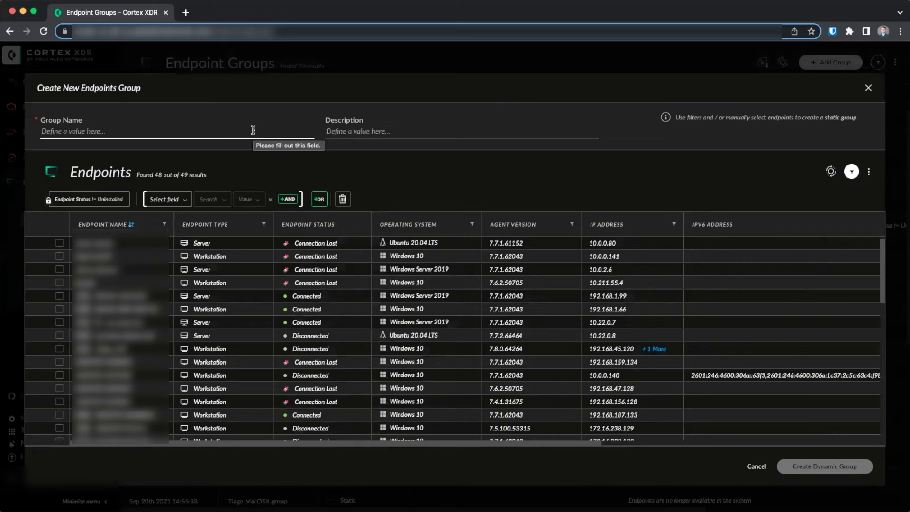
type("Domain Contr")
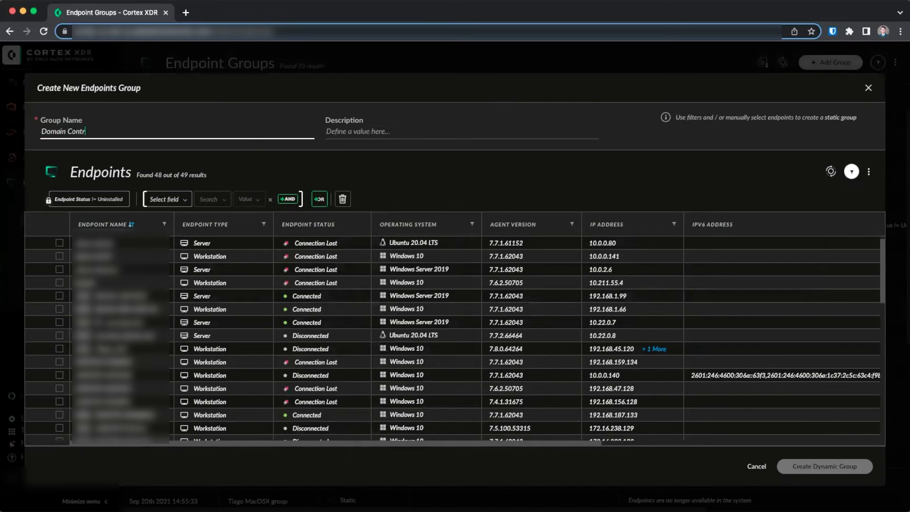
type("ollers")
Filter by Active Directory OUs matching the Domain OU and create the dynamic group
left_click(181, 200)
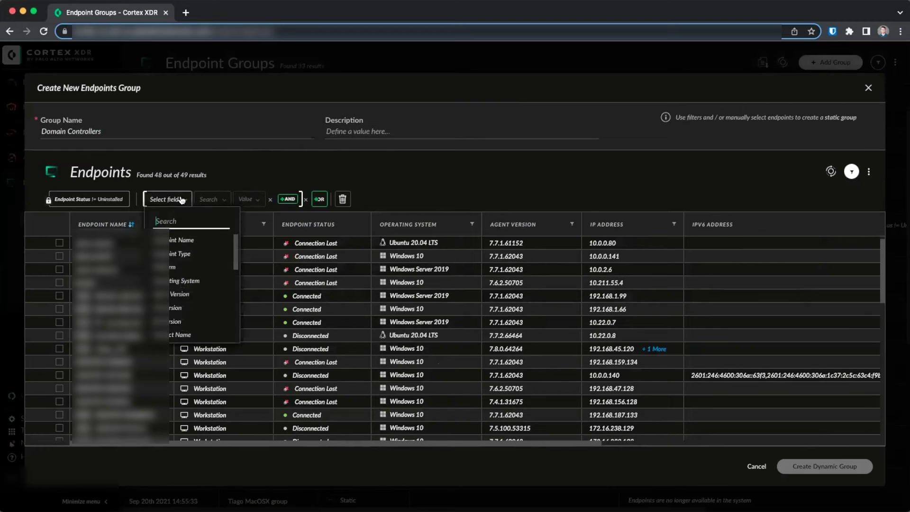
left_click(181, 259)
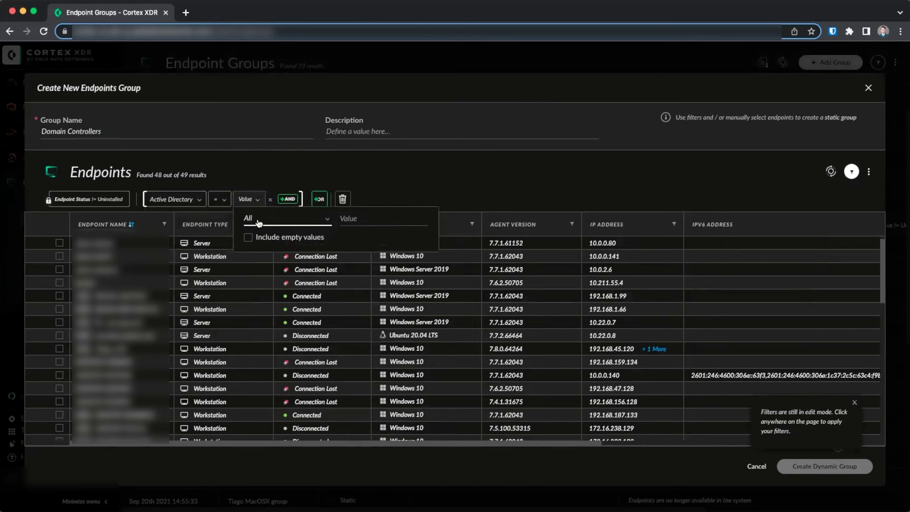
left_click(258, 222)
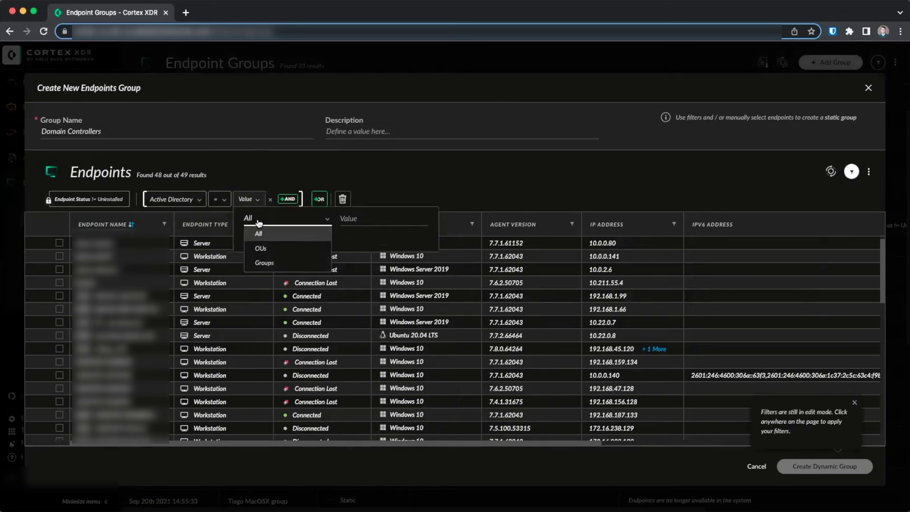
left_click(270, 249)
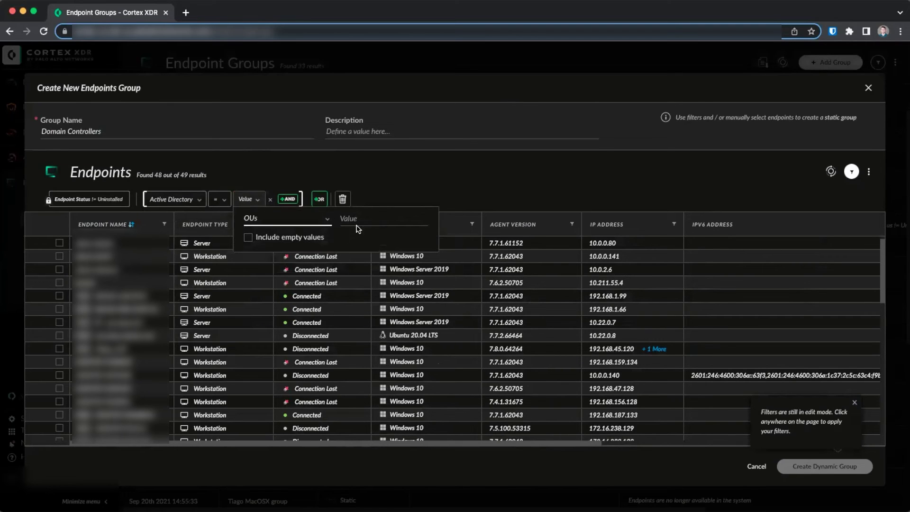
left_click(374, 220)
type("Domain")
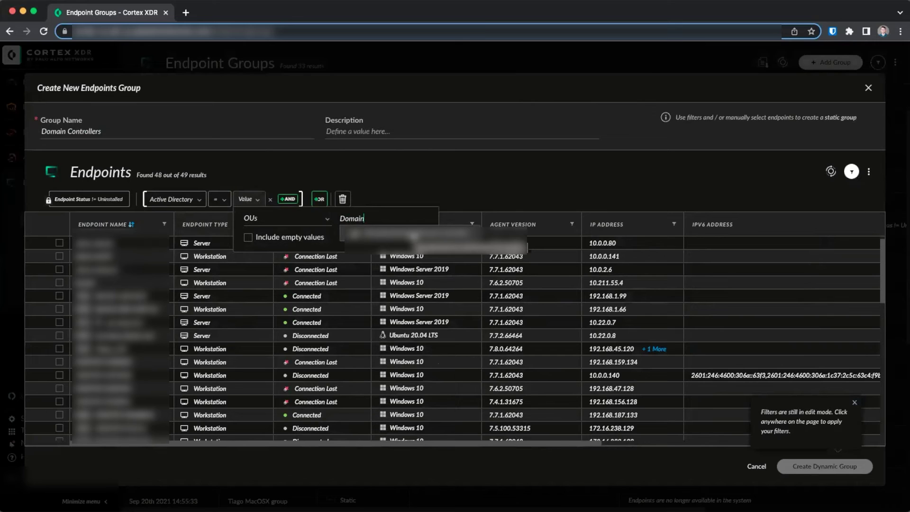
left_click(412, 234)
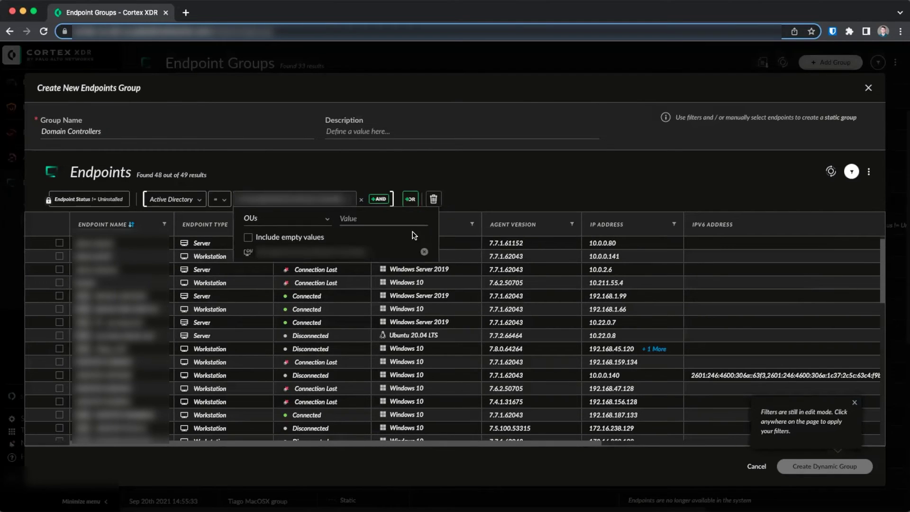
left_click(488, 180)
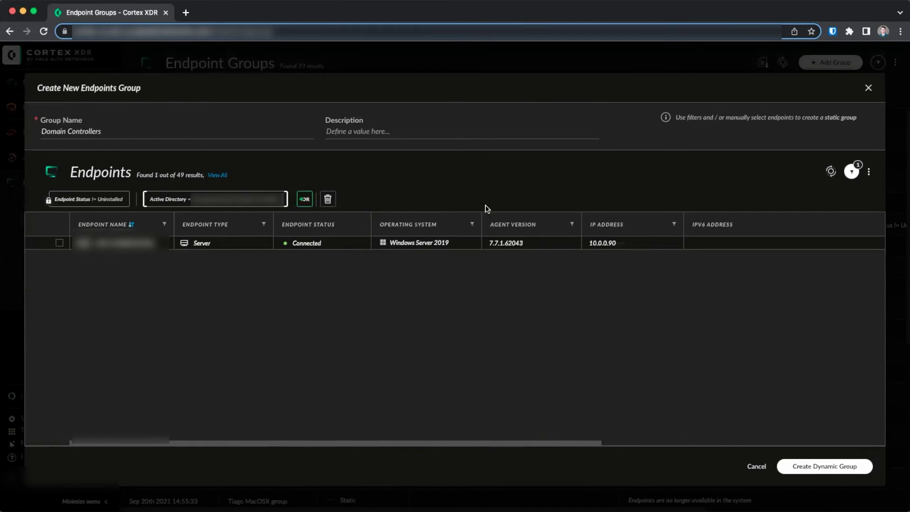
left_click(823, 469)
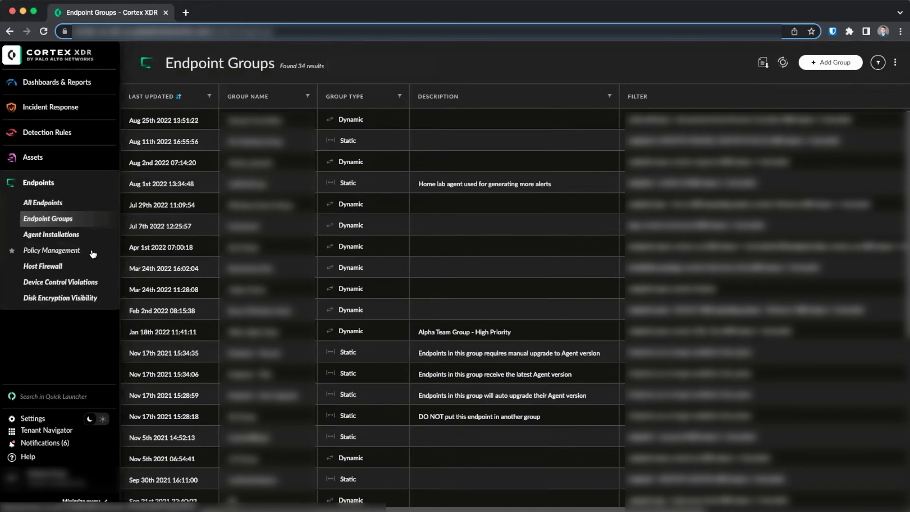
Navigate Settings > Configurations to the Cortex XDR - Analytics page
left_click(32, 418)
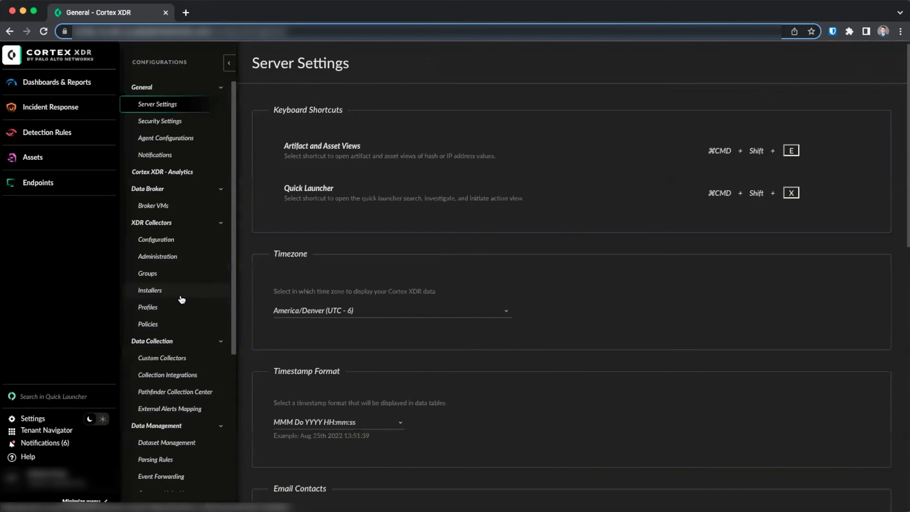
scroll(182, 298, "down", 5)
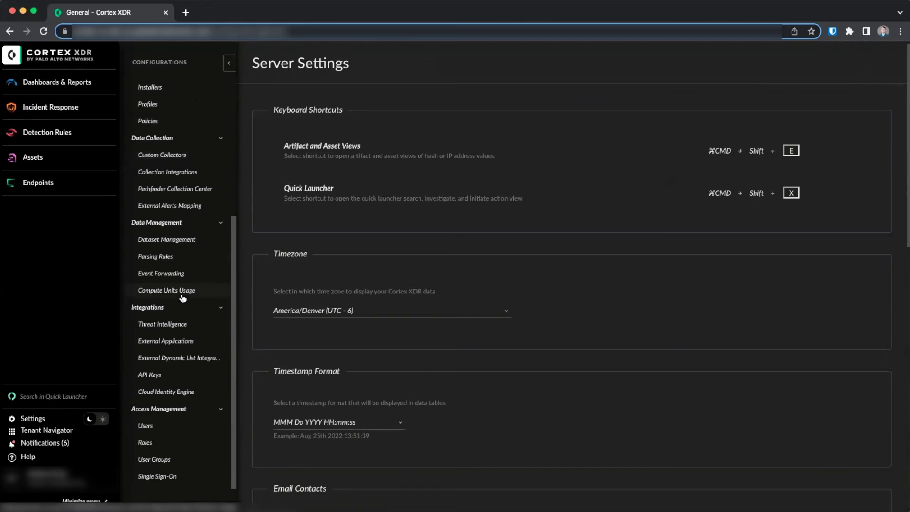
scroll(182, 296, "up", 5)
mouse_move(82, 418)
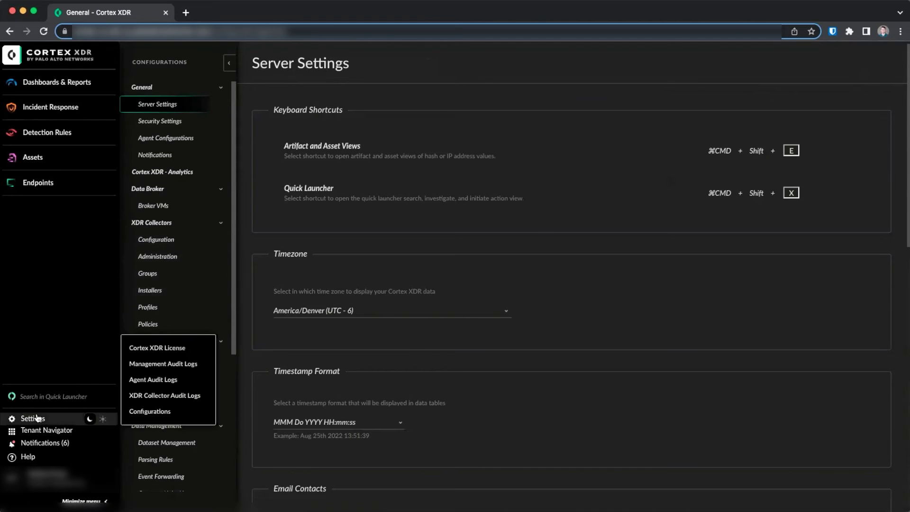
left_click(150, 410)
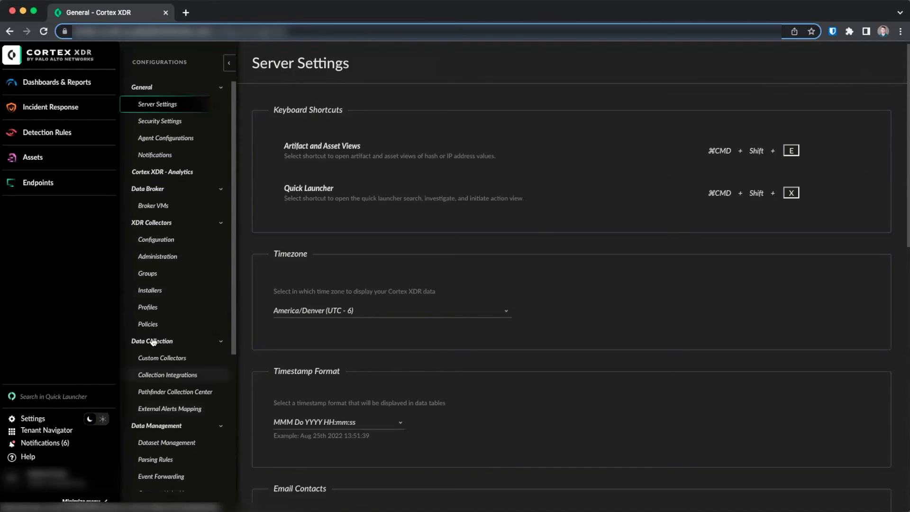
left_click(165, 173)
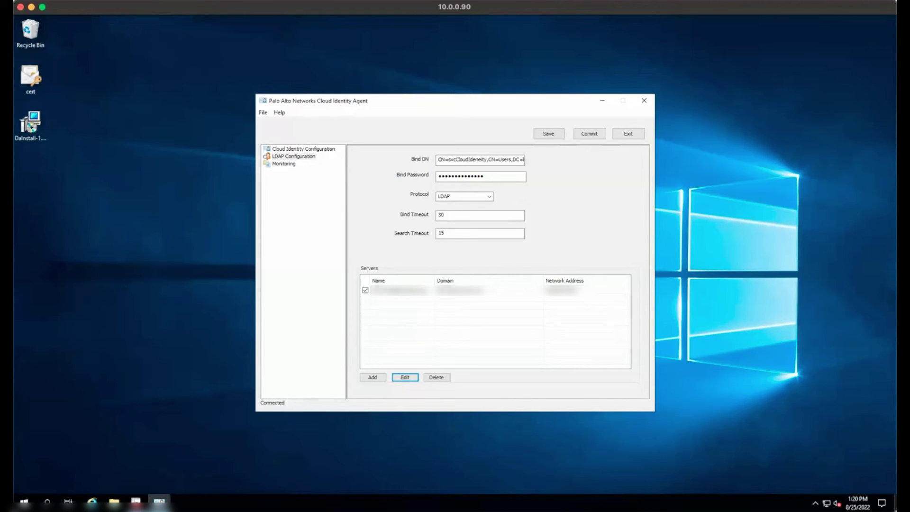
In Monitoring, select the 'No client Certificate found' error in the agent log
left_click(284, 164)
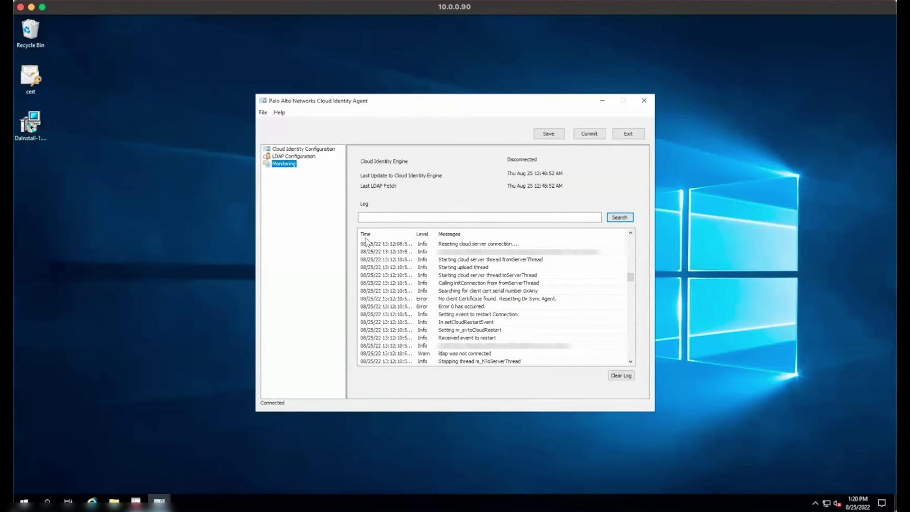
left_click(480, 299)
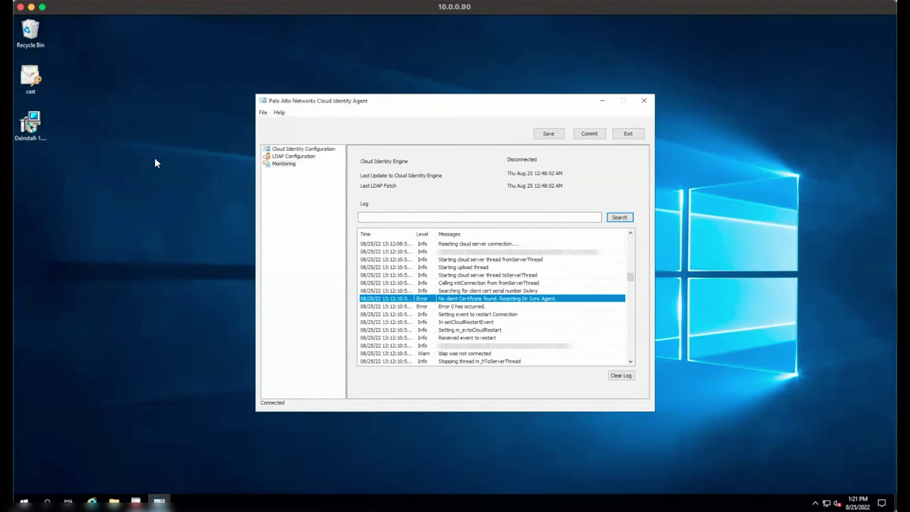
Run the AD connectivity test on the localhost:389 LDAP server, confirm the bind, and check its domain entry
left_click(304, 156)
left_click(396, 290)
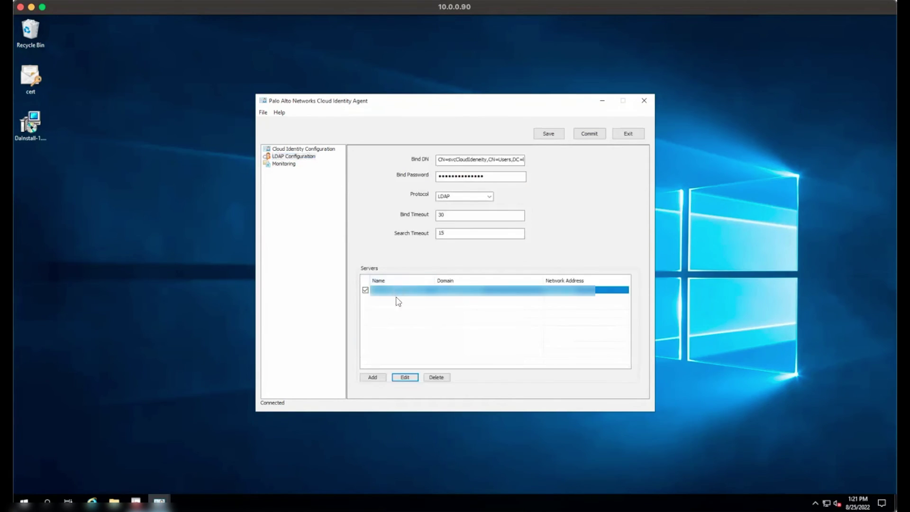
left_click(400, 378)
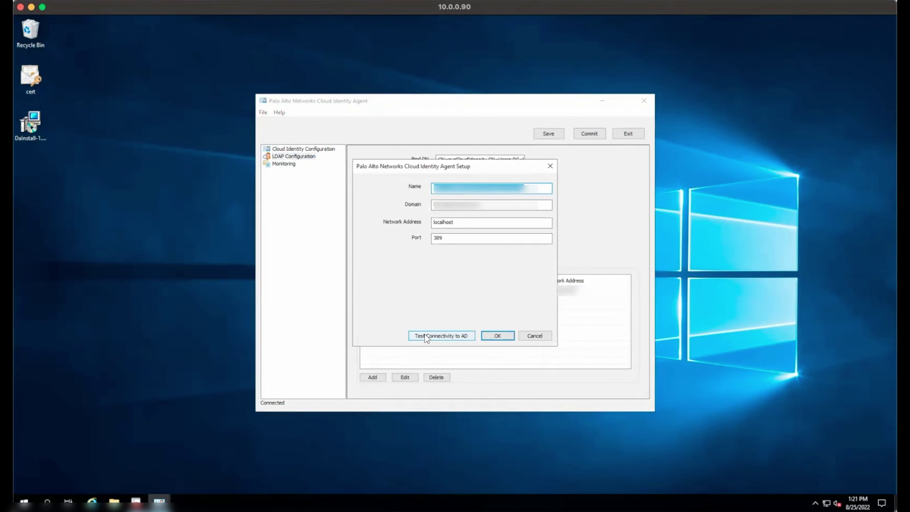
left_click(456, 338)
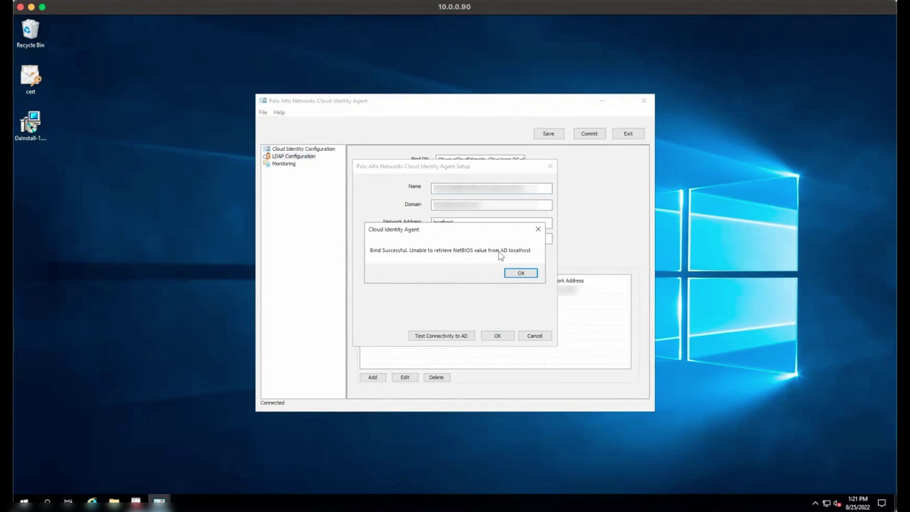
left_click(518, 272)
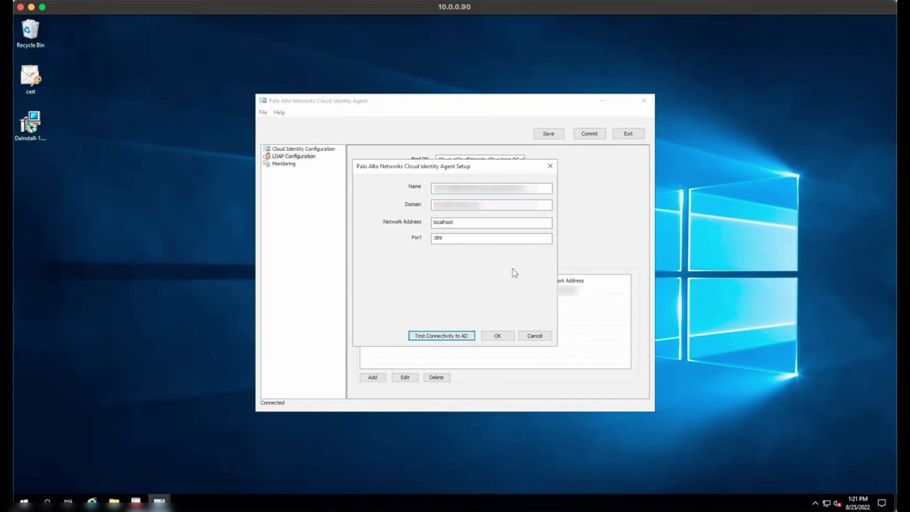
left_click(467, 210)
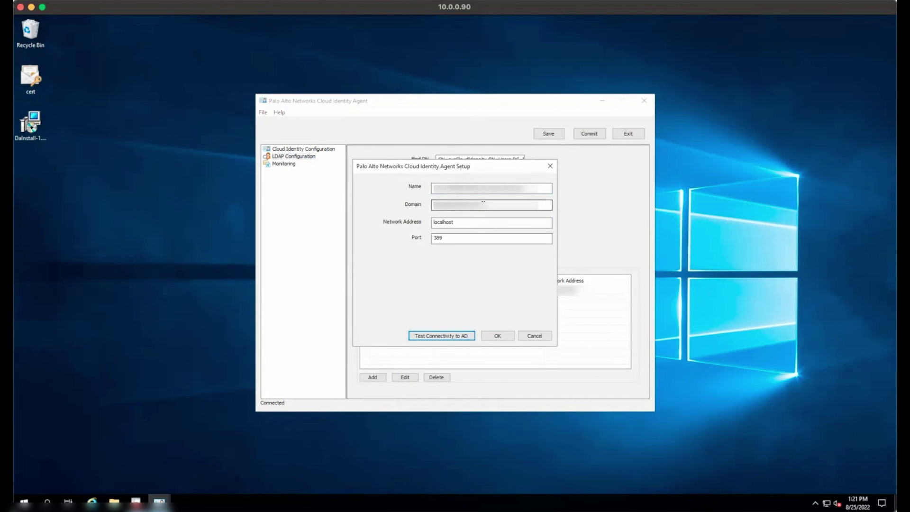